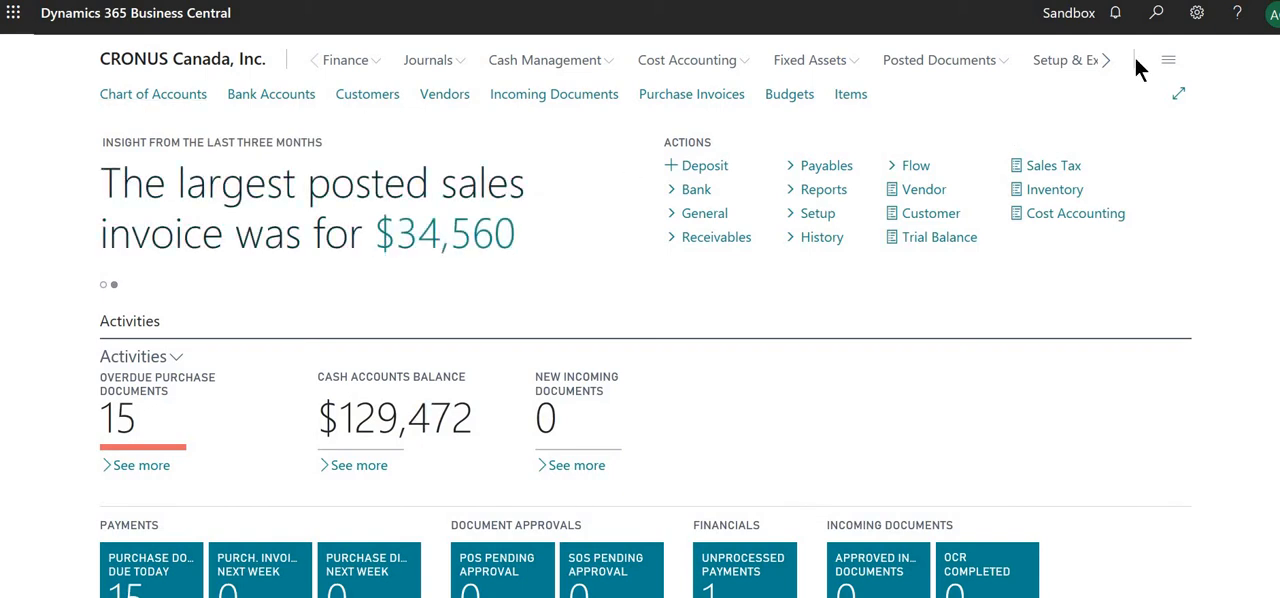
Step: Search for general posting pages, open the Gen. Business Posting Groups list and expand it to the wide layout
{"action": "left_click", "coordinate": [1157, 13]}
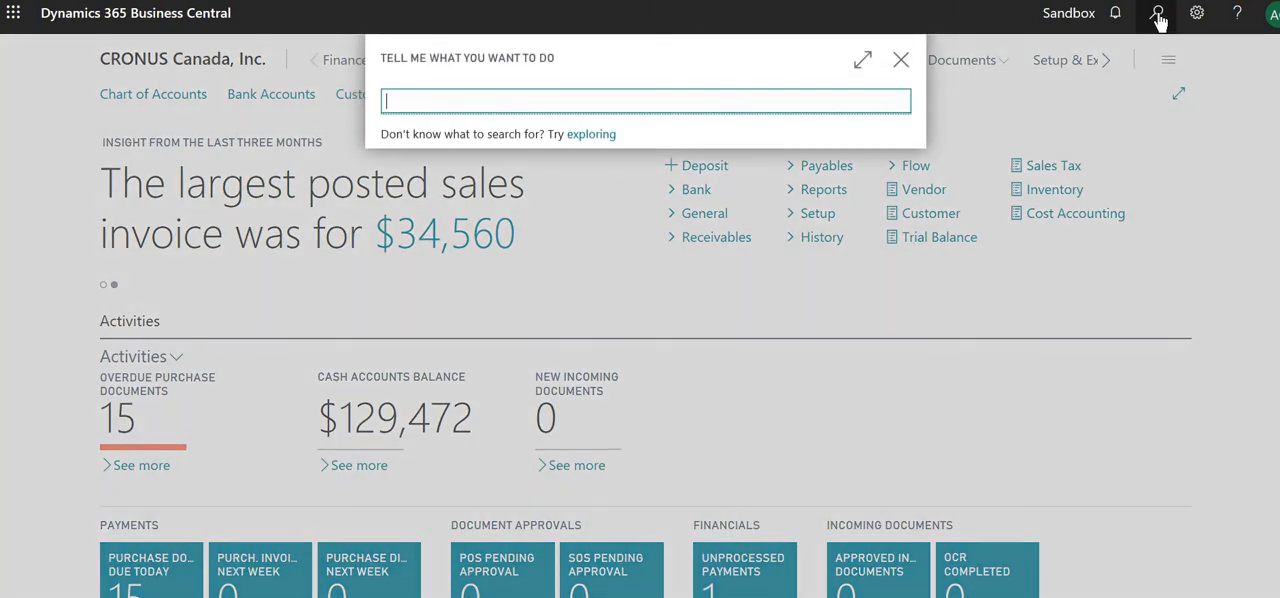
{"action": "type", "text": "general postin"}
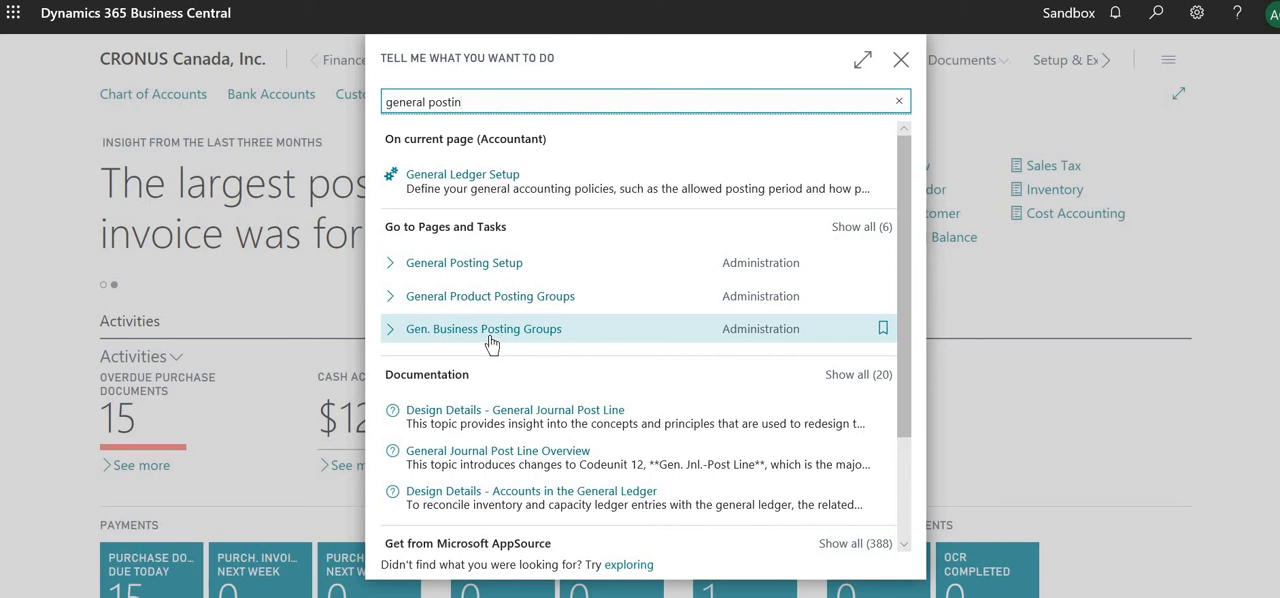
{"action": "left_click", "coordinate": [491, 344]}
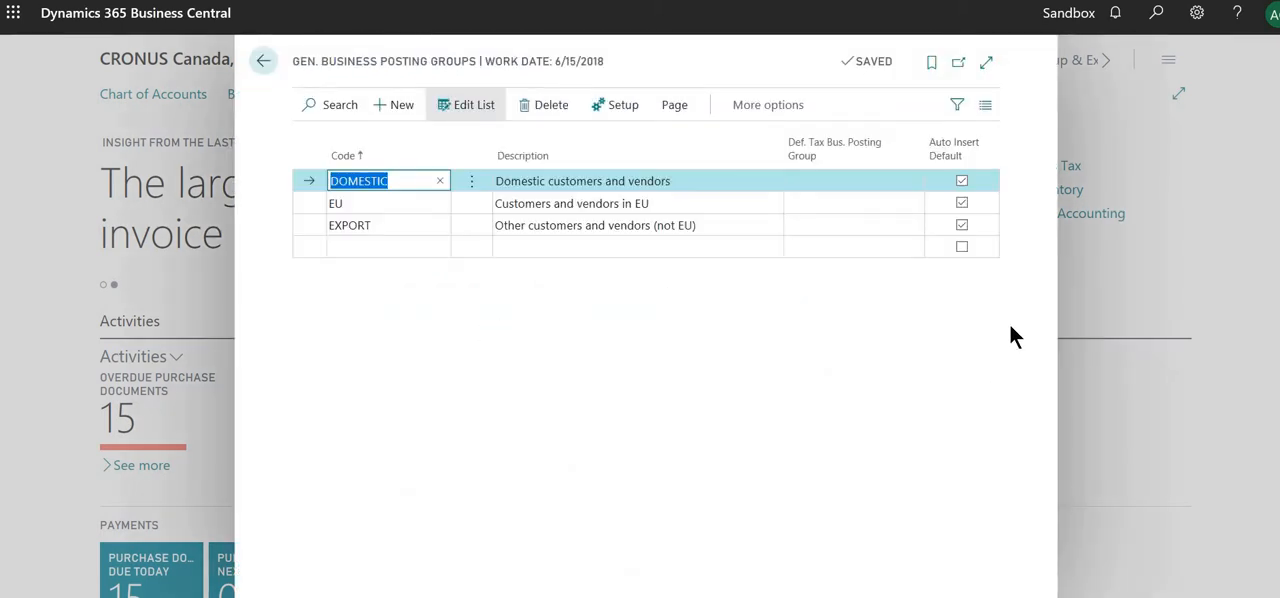
{"action": "left_click", "coordinate": [985, 63]}
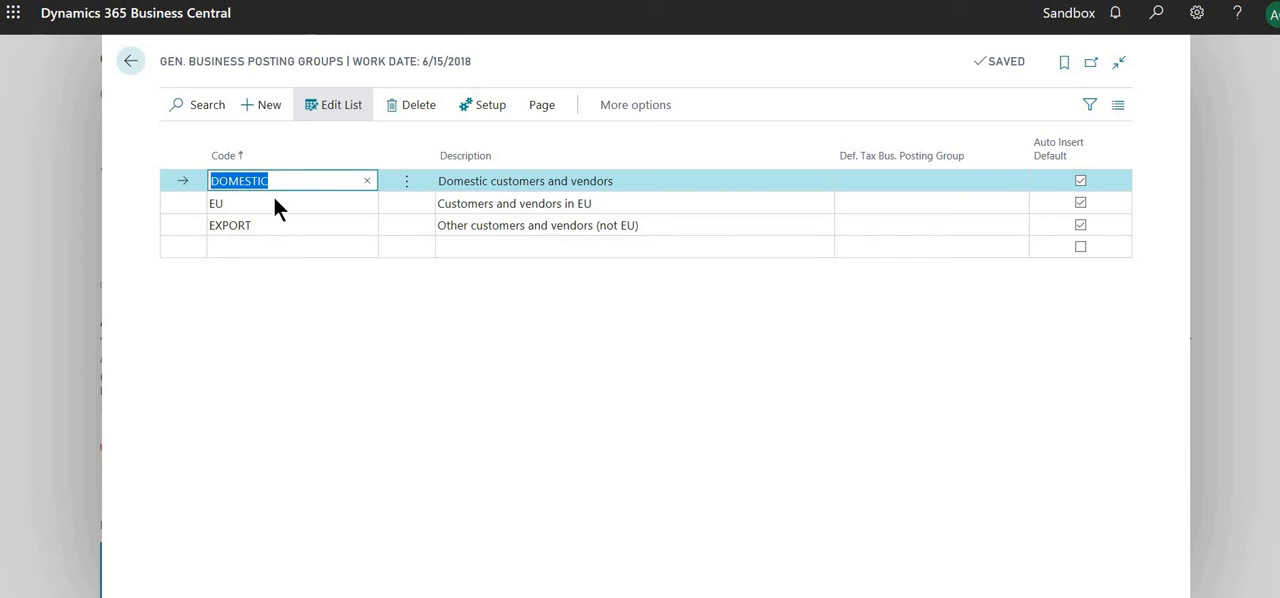
Step: Open the General Posting Setup for the DOMESTIC business posting group and examine its sales and purchase account columns
{"action": "left_click", "coordinate": [478, 110]}
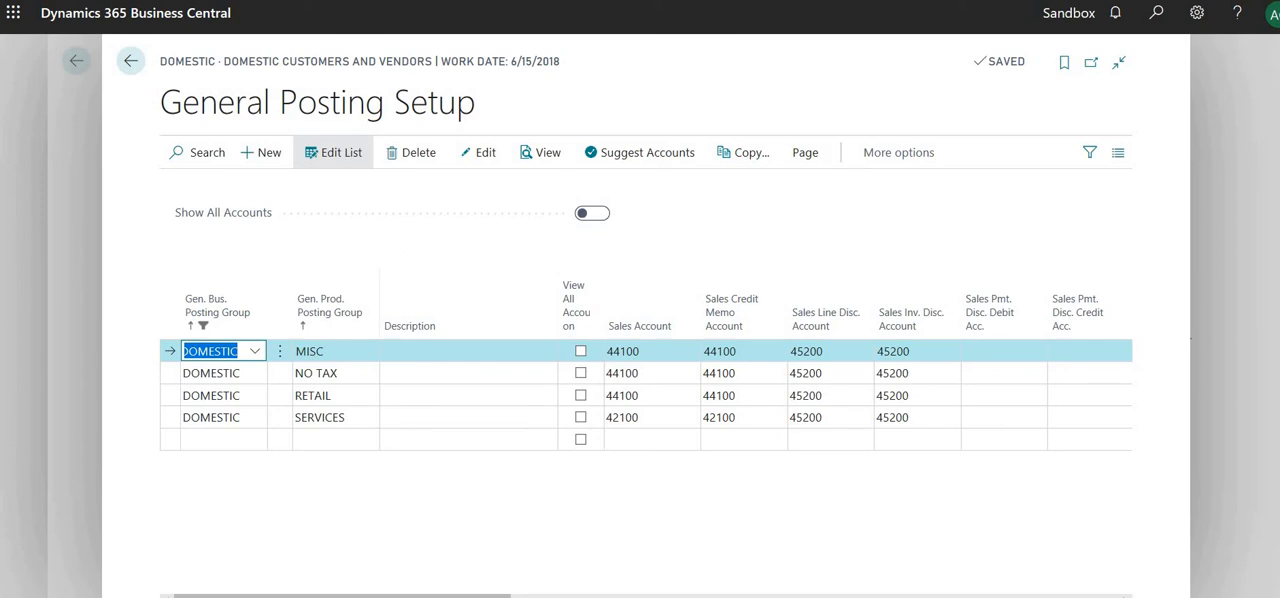
{"action": "left_click", "coordinate": [530, 596]}
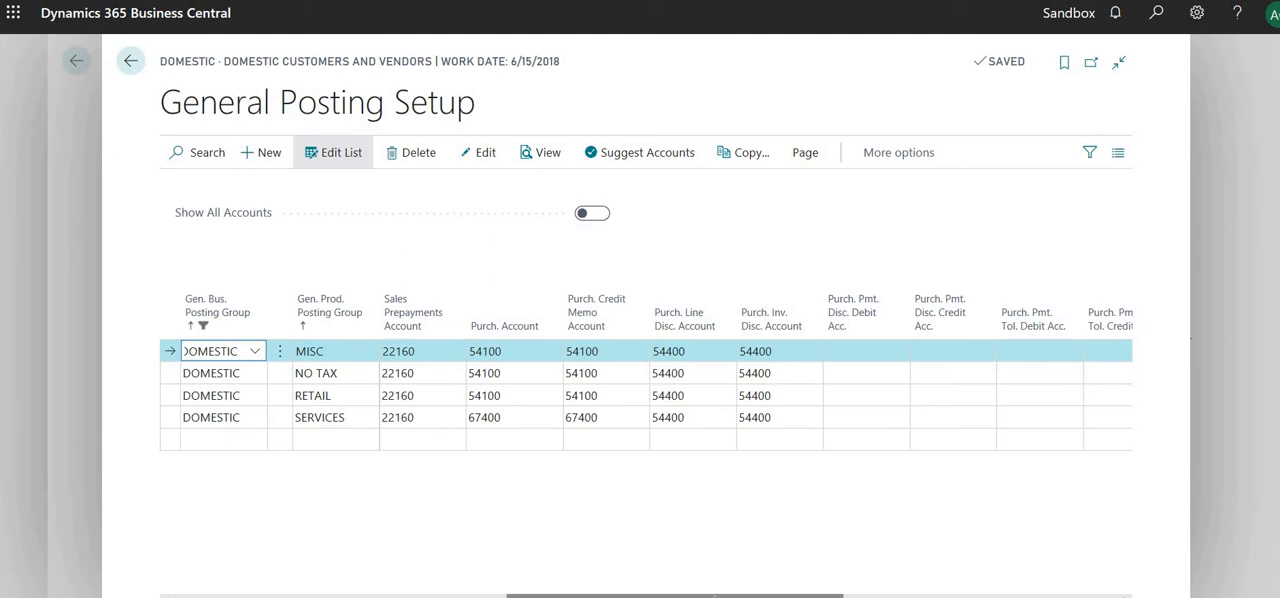
{"action": "left_click_drag", "start_coordinate": [714, 596], "coordinate": [443, 592]}
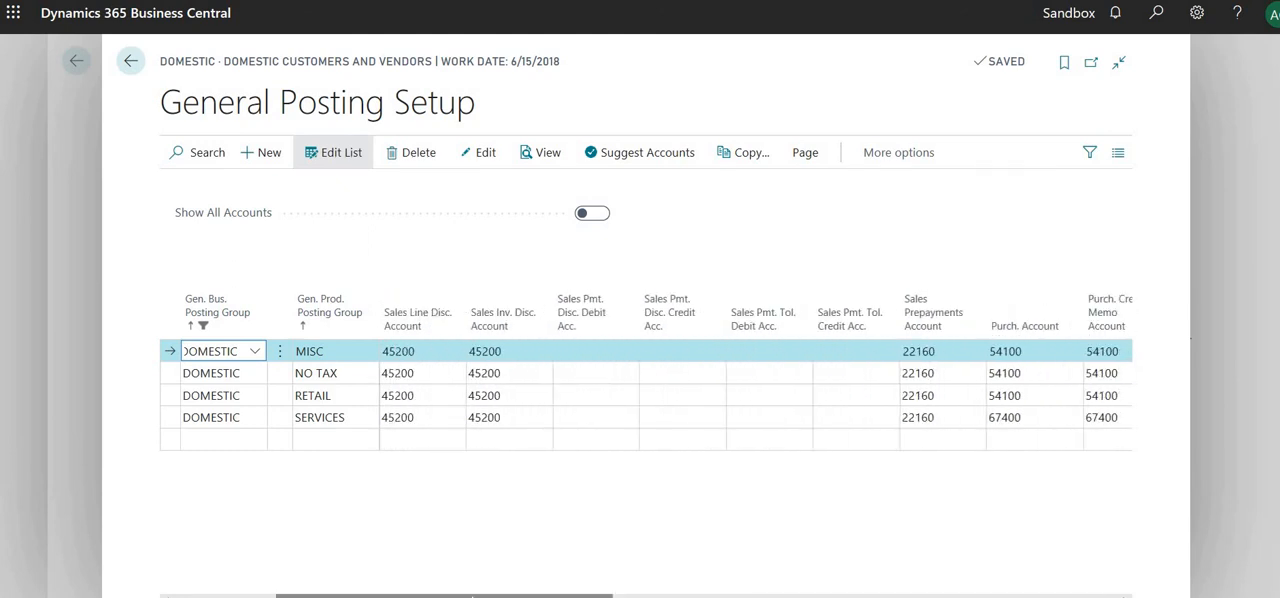
{"action": "left_click_drag", "start_coordinate": [471, 591], "coordinate": [252, 577]}
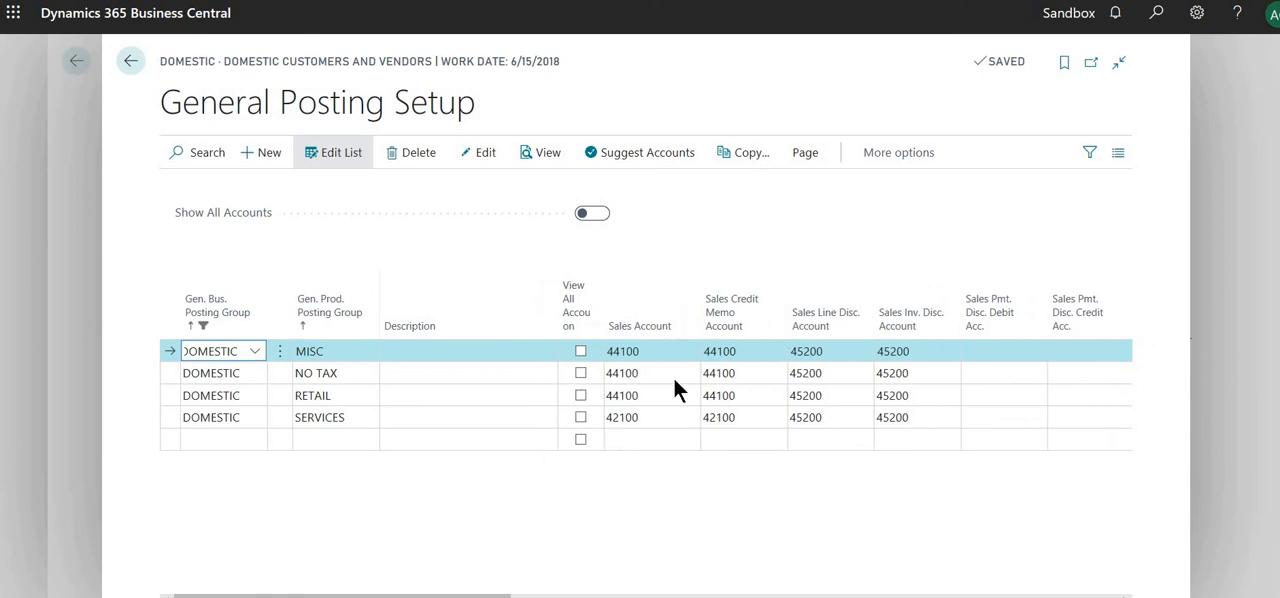
Step: Inspect the G/L accounts available for the MISC row's Sales Account without changing it, and return to the home page
{"action": "left_click", "coordinate": [600, 351]}
{"action": "left_click", "coordinate": [689, 353]}
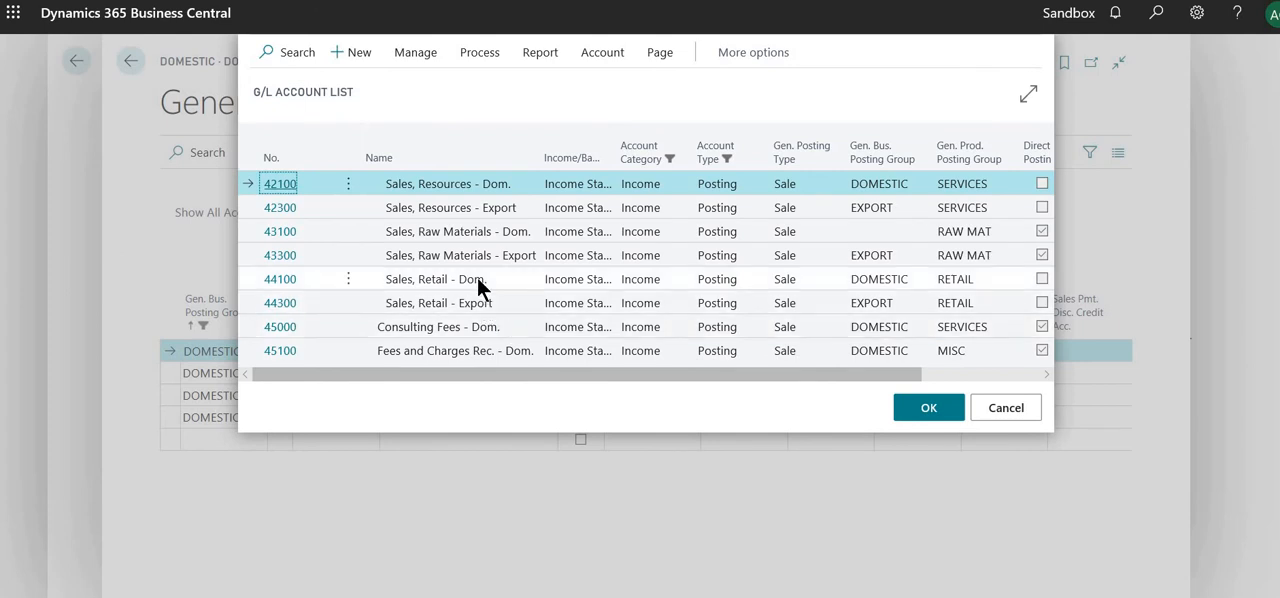
{"action": "left_click_drag", "start_coordinate": [481, 280], "coordinate": [494, 278]}
{"action": "left_click", "coordinate": [1005, 408]}
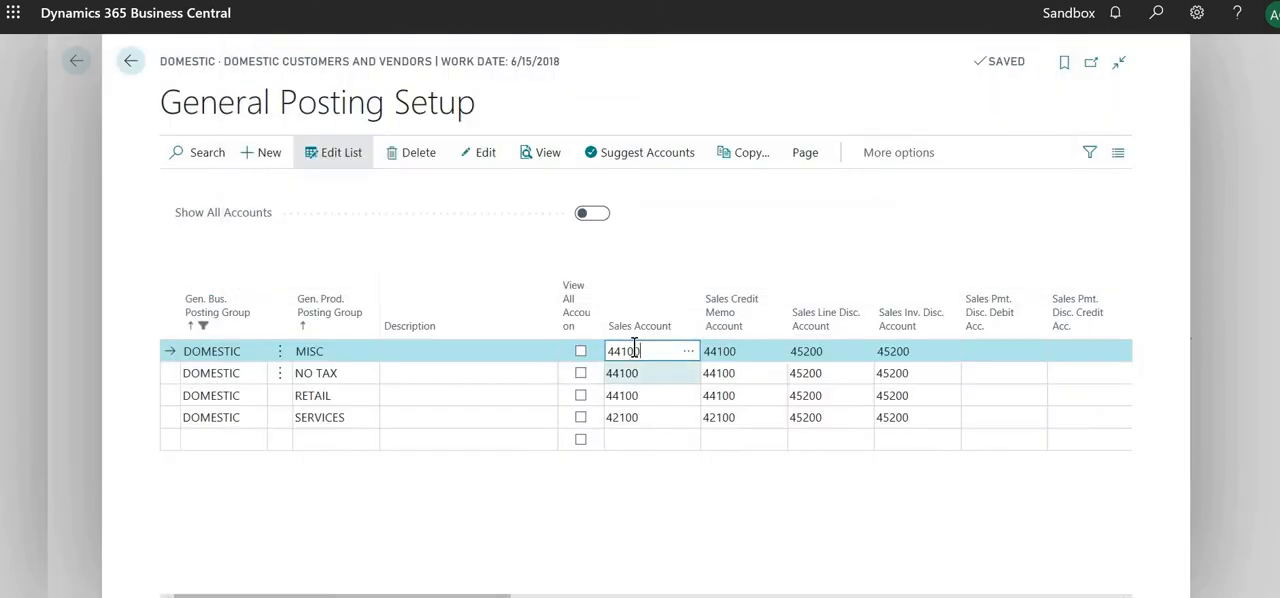
{"action": "left_click", "coordinate": [130, 63]}
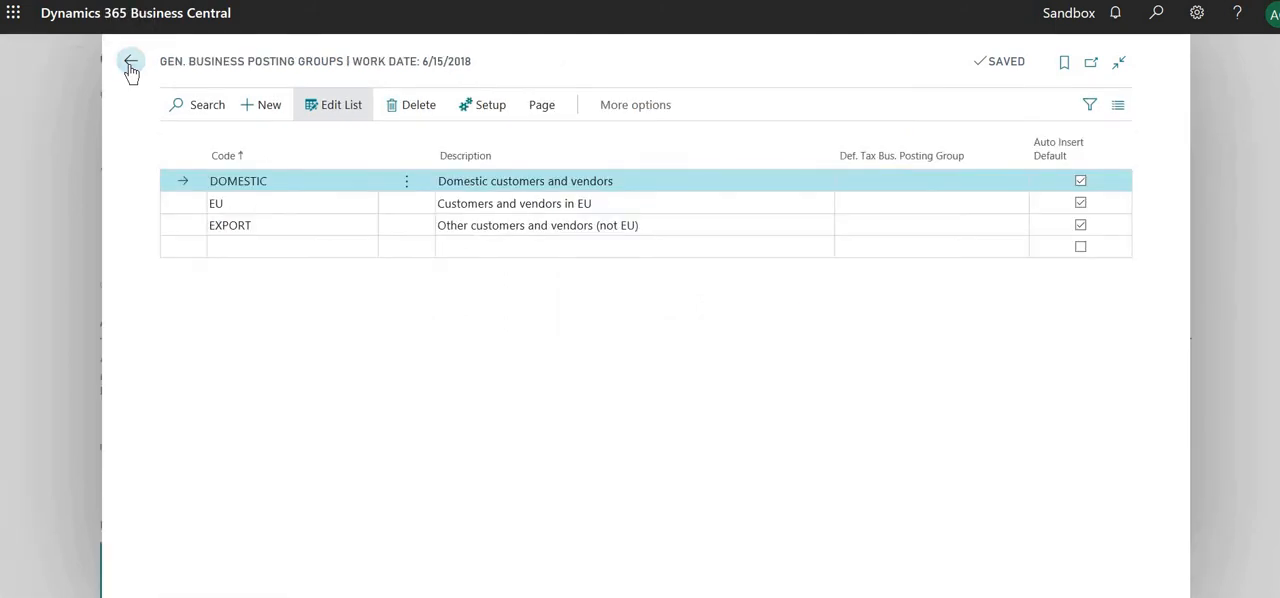
{"action": "left_click", "coordinate": [131, 63]}
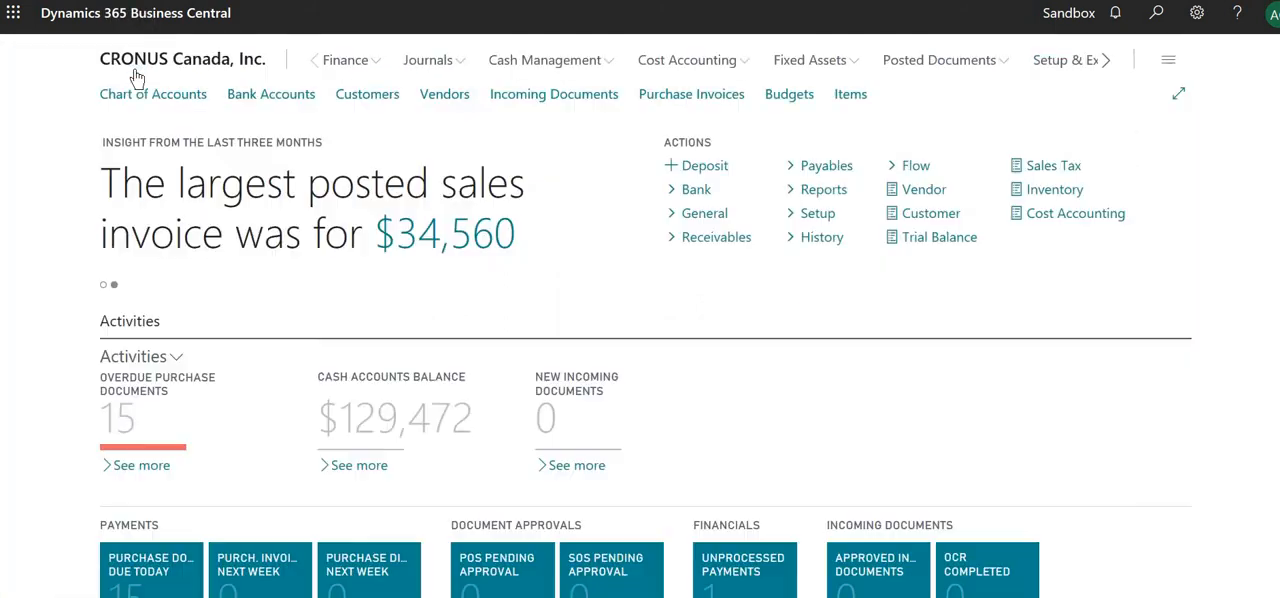
Step: Open the Fabrikam, Inc. vendor card and examine the Gen. Bus. Posting Group options in its Invoicing section
{"action": "left_click", "coordinate": [447, 95]}
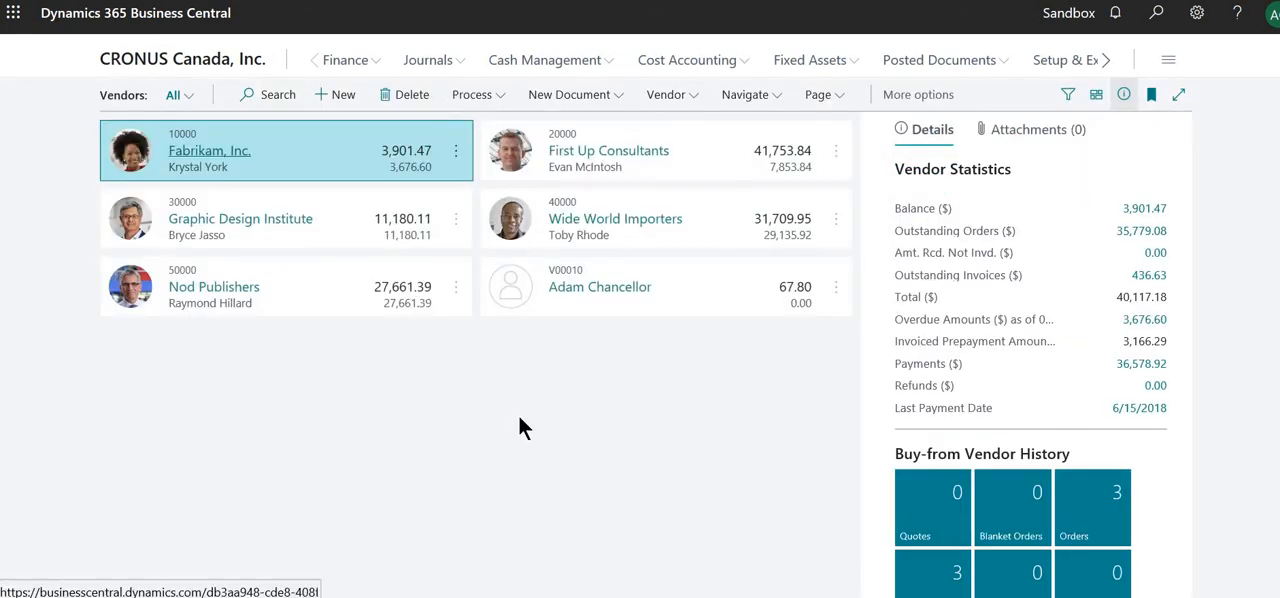
{"action": "left_click", "coordinate": [1124, 94]}
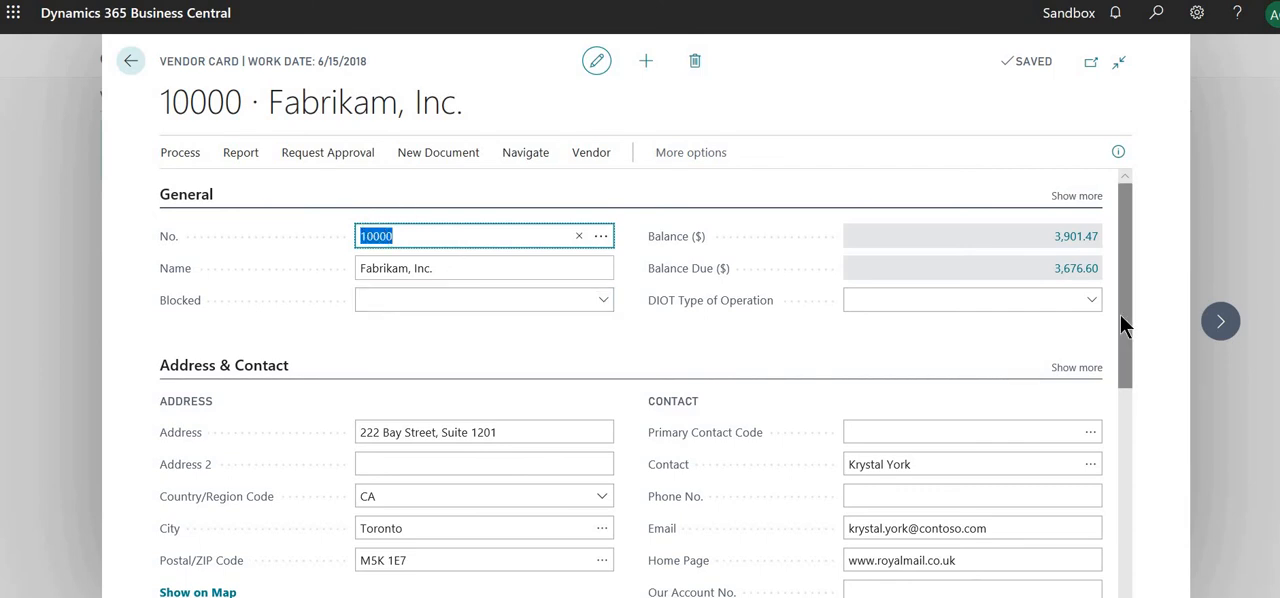
{"action": "left_click_drag", "start_coordinate": [1121, 317], "coordinate": [1133, 460]}
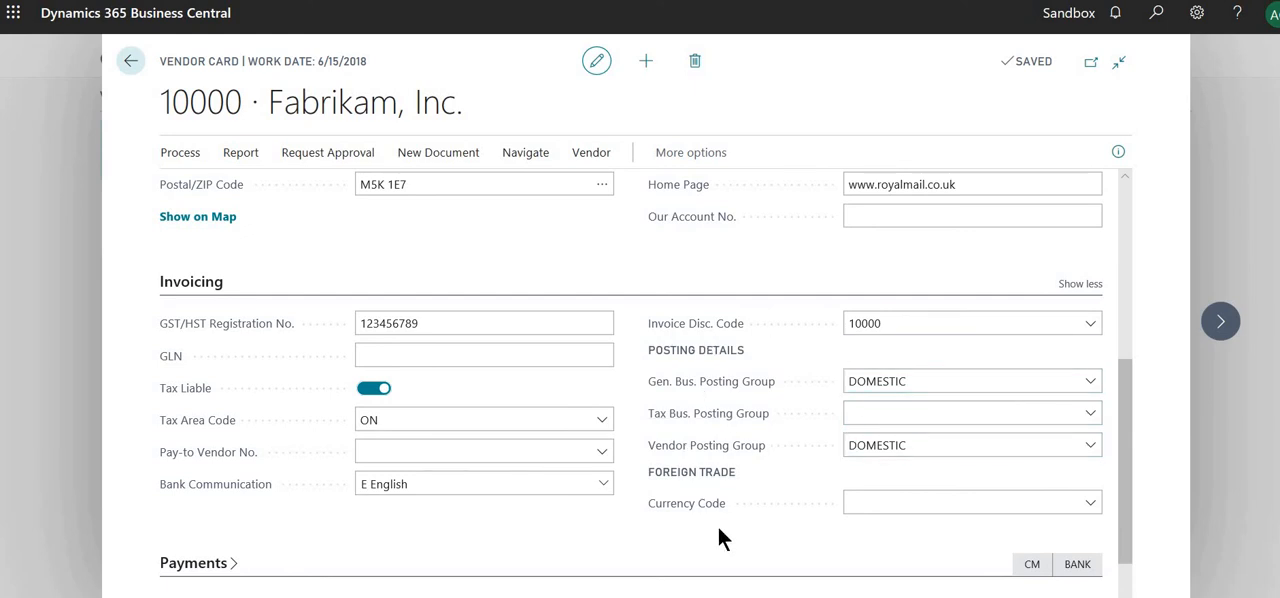
{"action": "left_click", "coordinate": [884, 380]}
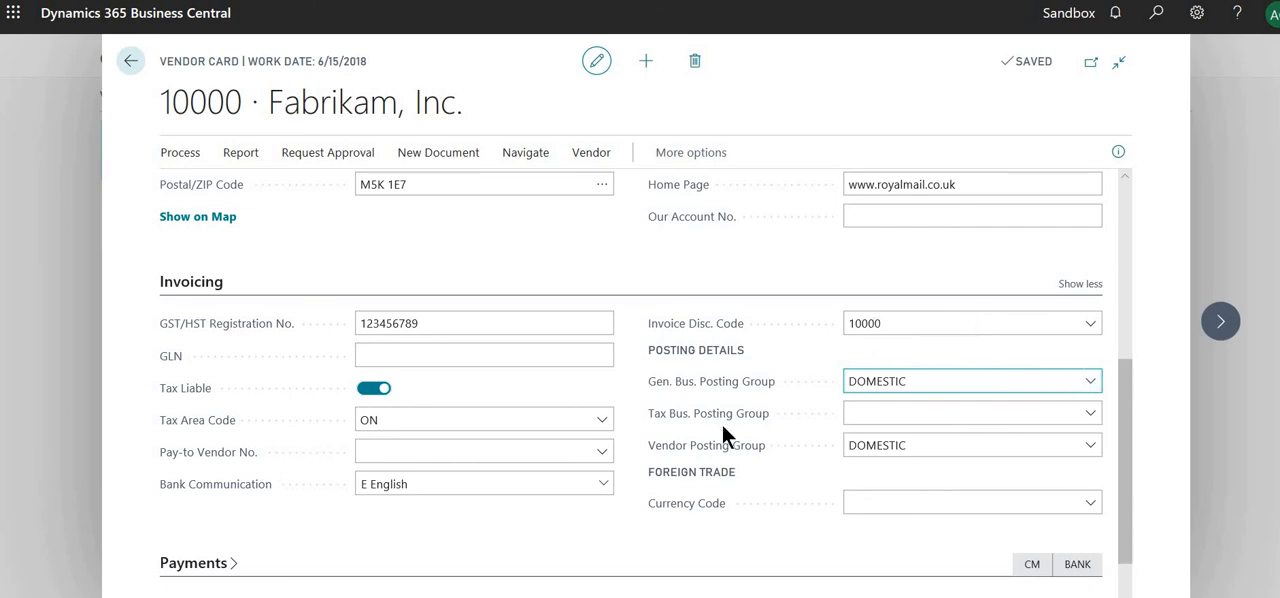
{"action": "left_click", "coordinate": [1086, 381]}
{"action": "left_click", "coordinate": [1088, 381]}
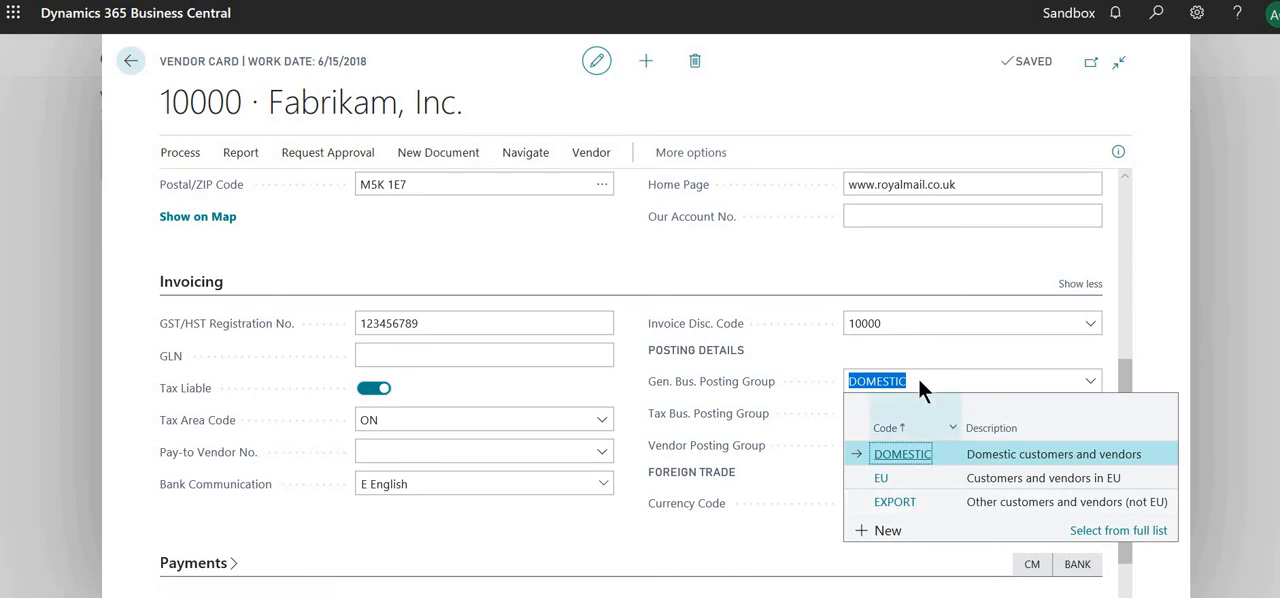
{"action": "left_click", "coordinate": [791, 523]}
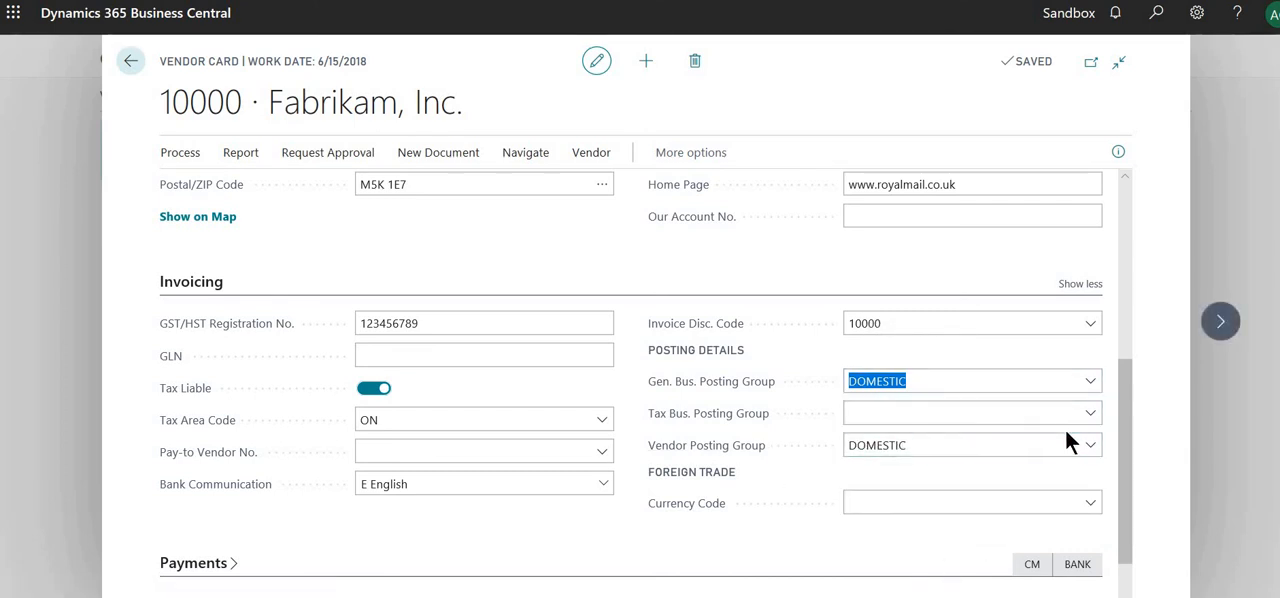
Step: Open the DOMESTIC vendor posting group for editing from the full list of vendor posting groups
{"action": "left_click", "coordinate": [1091, 445]}
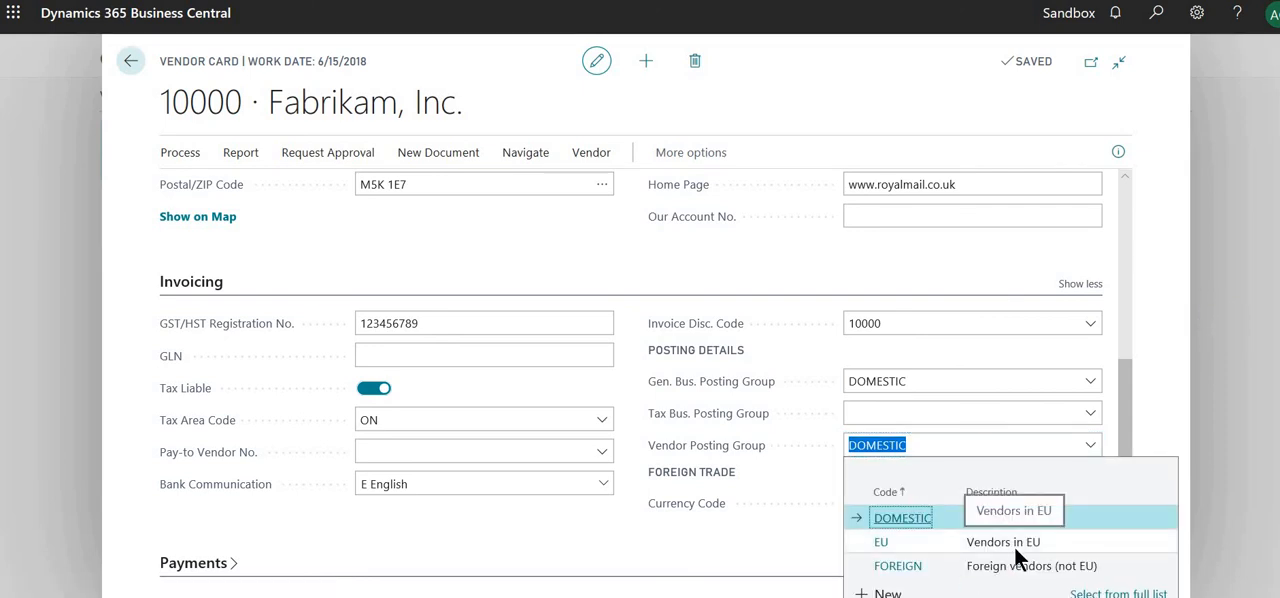
{"action": "left_click", "coordinate": [1086, 593]}
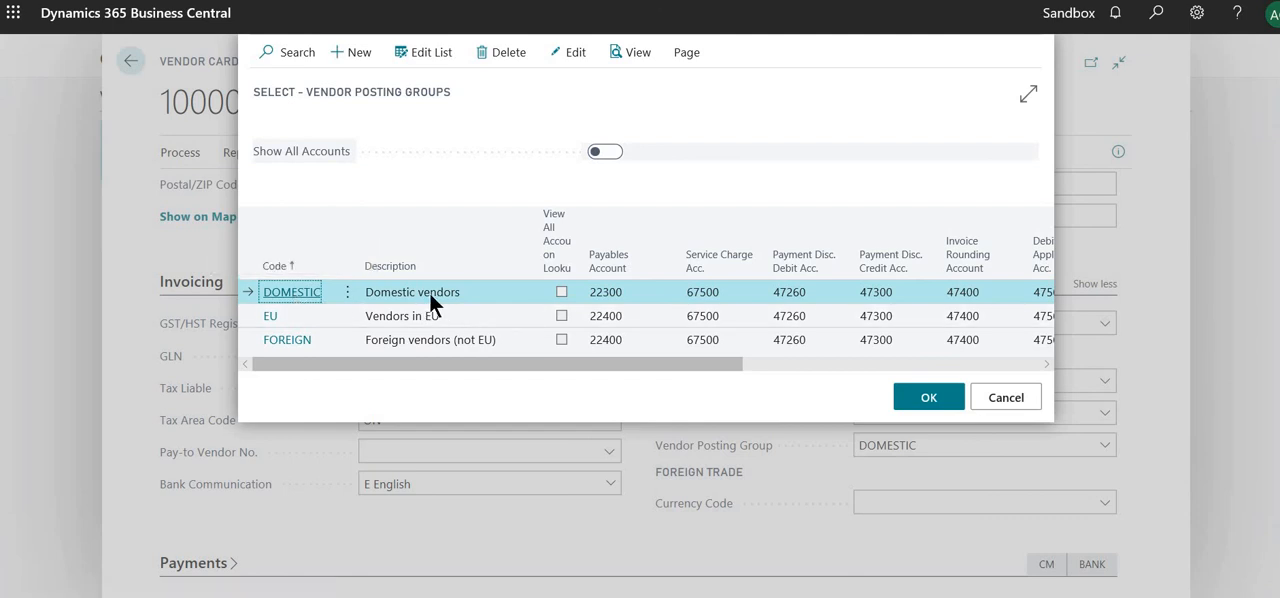
{"action": "left_click", "coordinate": [616, 292]}
{"action": "left_click", "coordinate": [570, 52]}
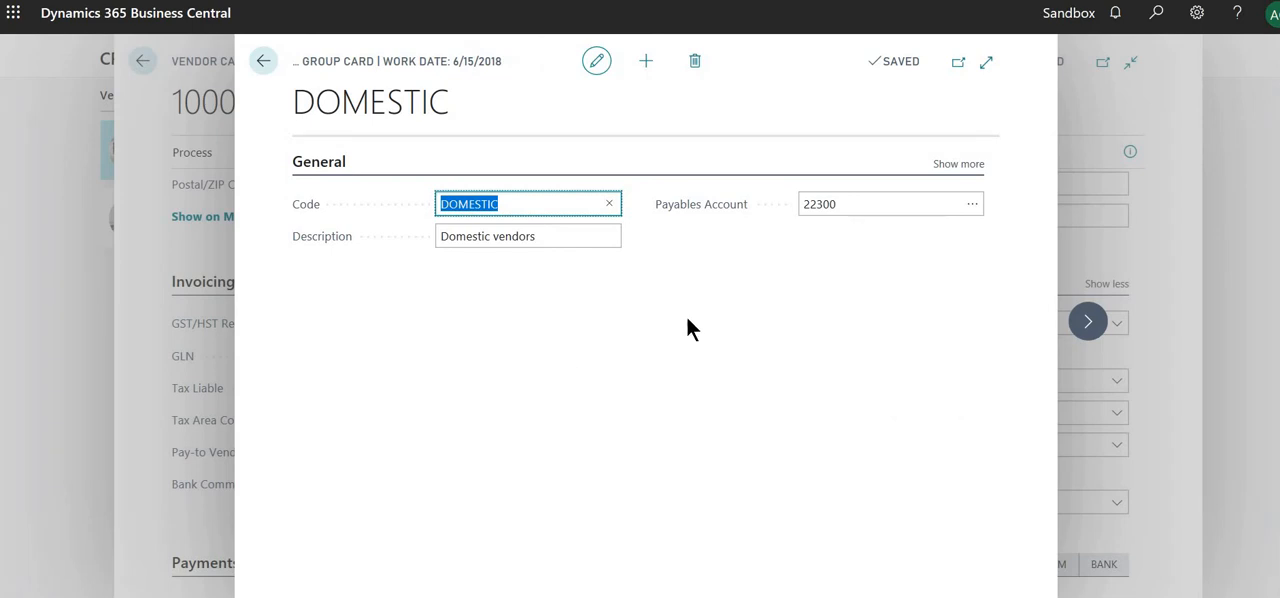
Step: Set the DOMESTIC vendor posting group's Payables Account to 22100 and return to the vendor posting groups list
{"action": "left_click", "coordinate": [975, 212]}
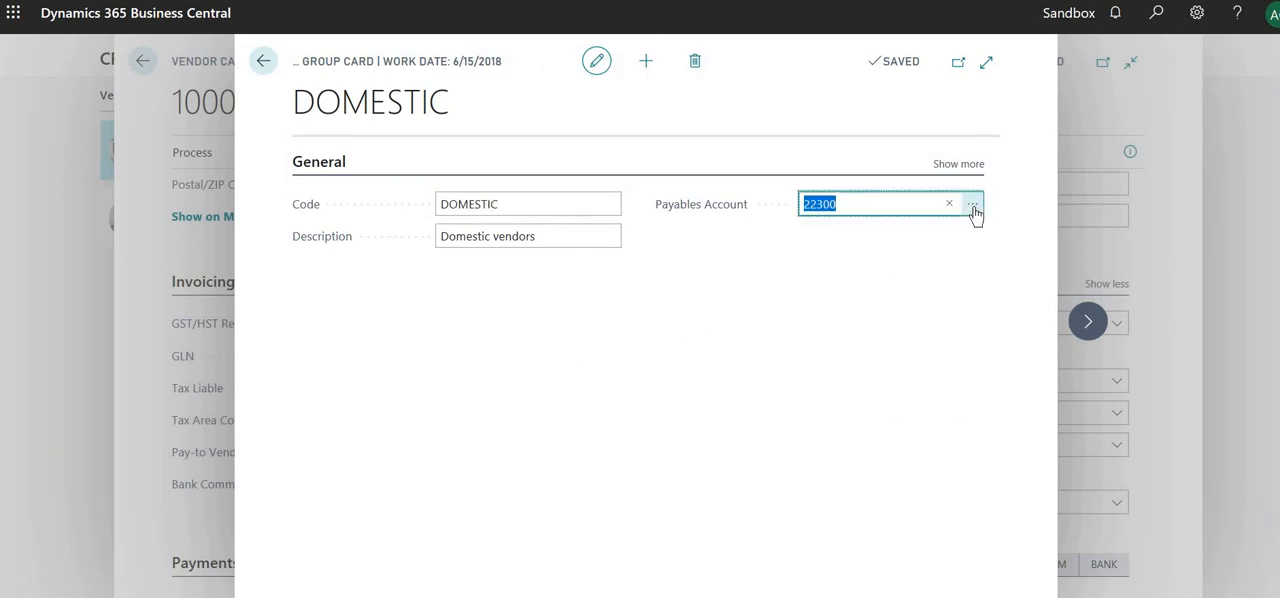
{"action": "left_click", "coordinate": [972, 204]}
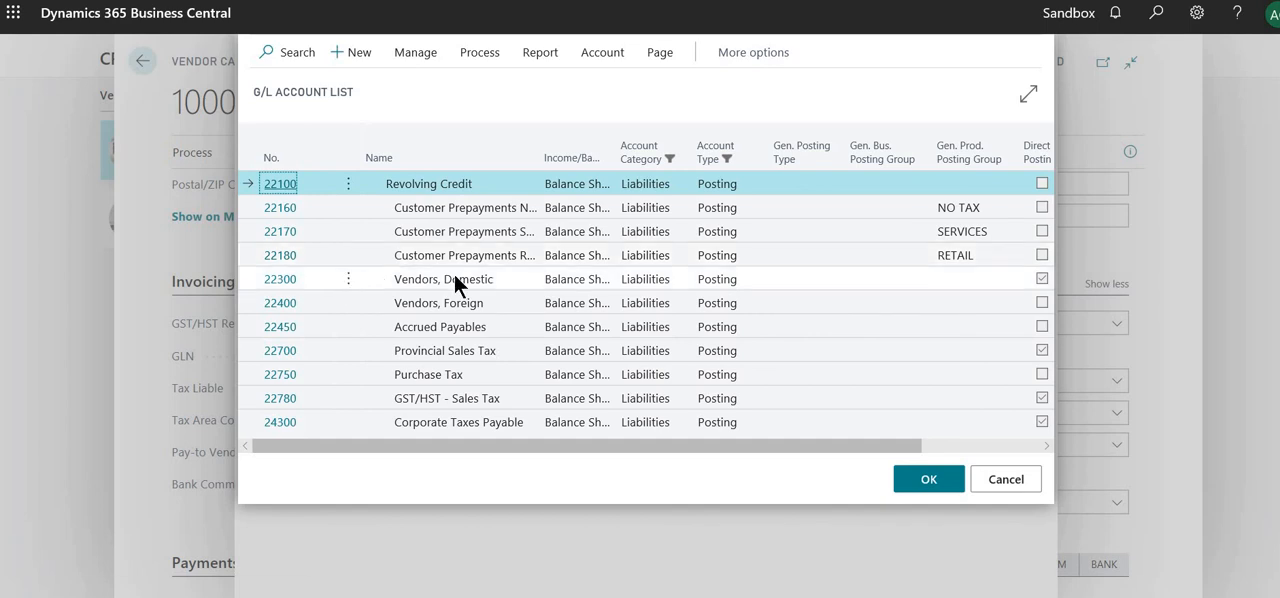
{"action": "left_click", "coordinate": [913, 484]}
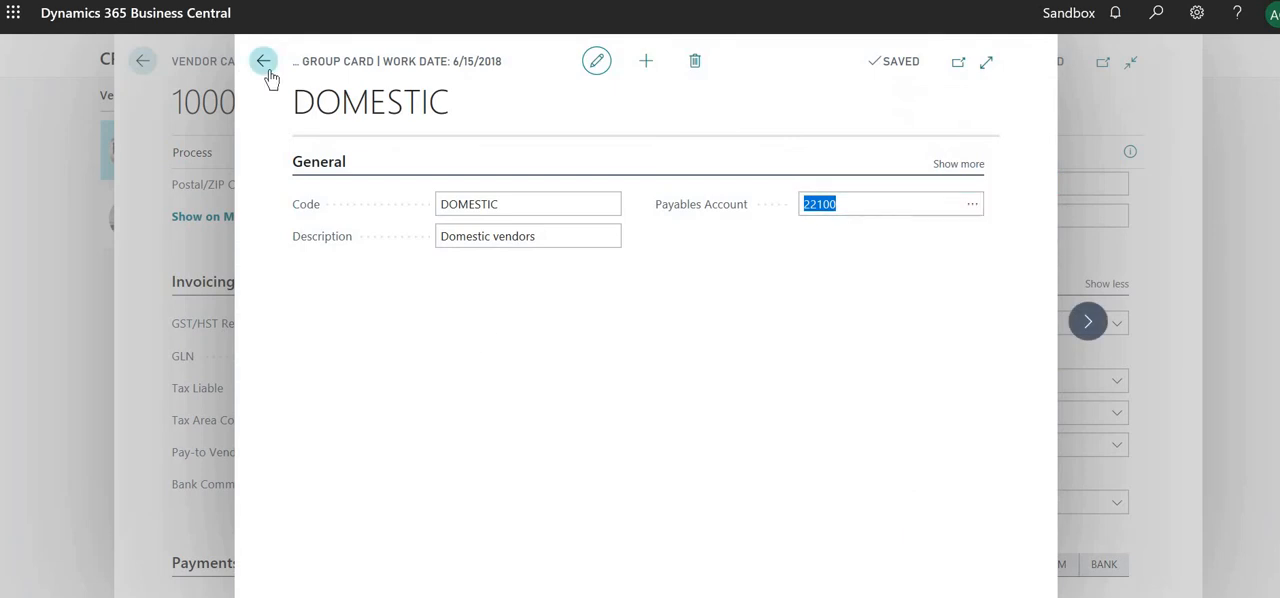
{"action": "left_click", "coordinate": [265, 63]}
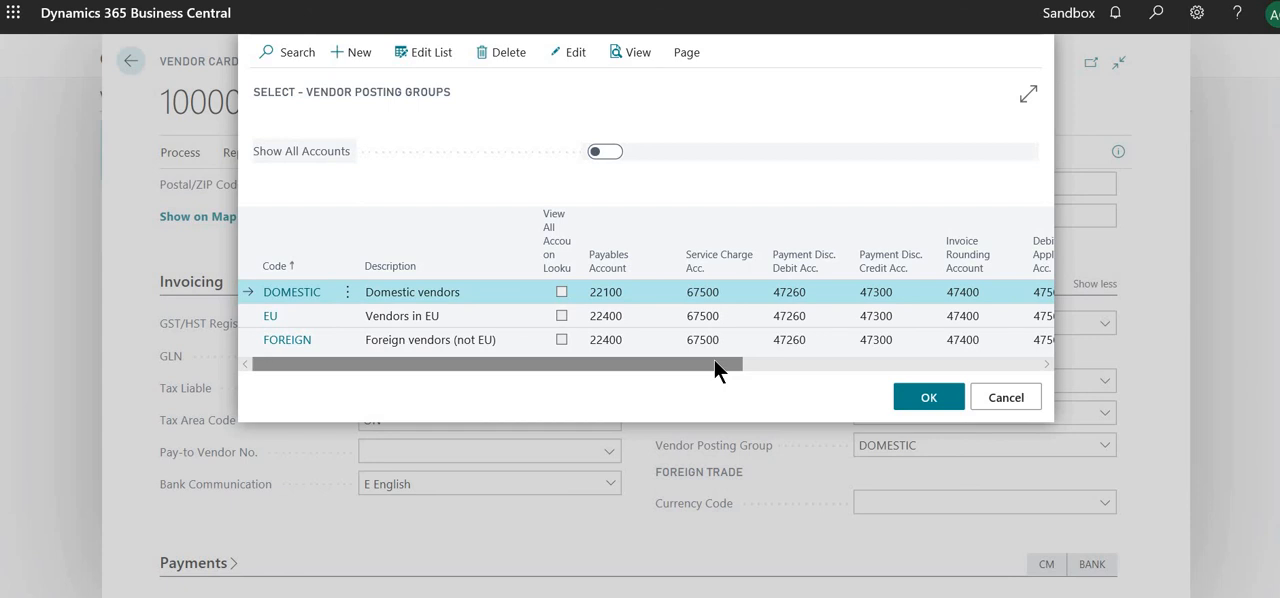
Step: Review the remaining account columns of the vendor posting groups and select DOMESTIC as Fabrikam's Vendor Posting Group
{"action": "left_click_drag", "start_coordinate": [714, 362], "coordinate": [1030, 345]}
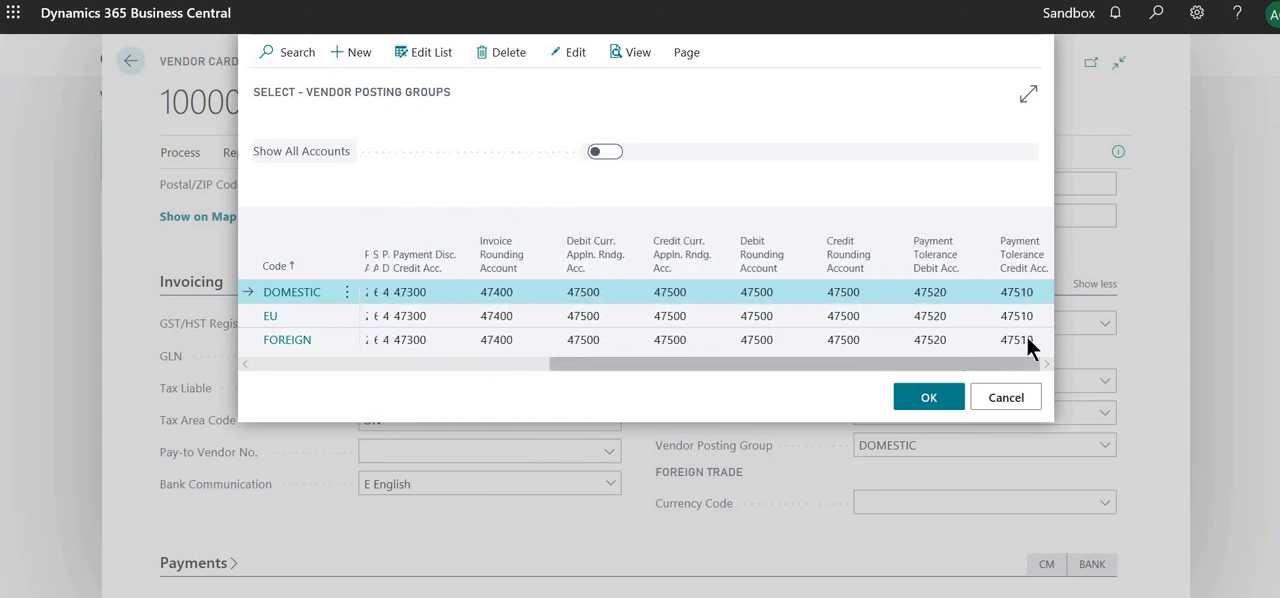
{"action": "left_click", "coordinate": [496, 366]}
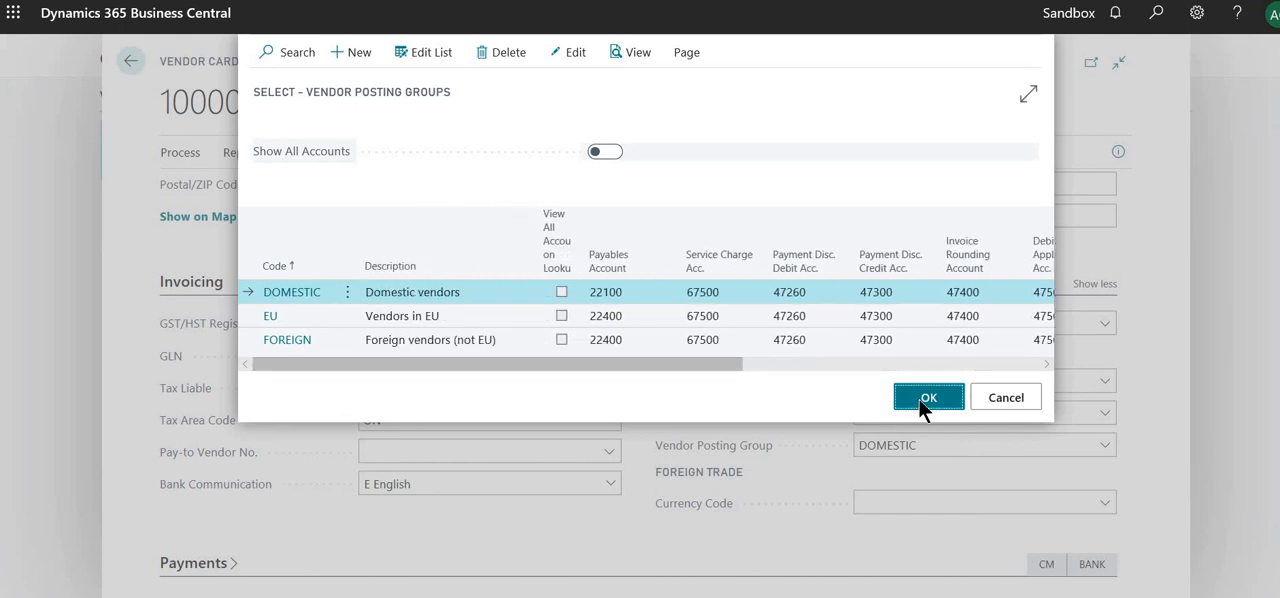
{"action": "left_click", "coordinate": [920, 400]}
{"action": "left_click", "coordinate": [771, 550]}
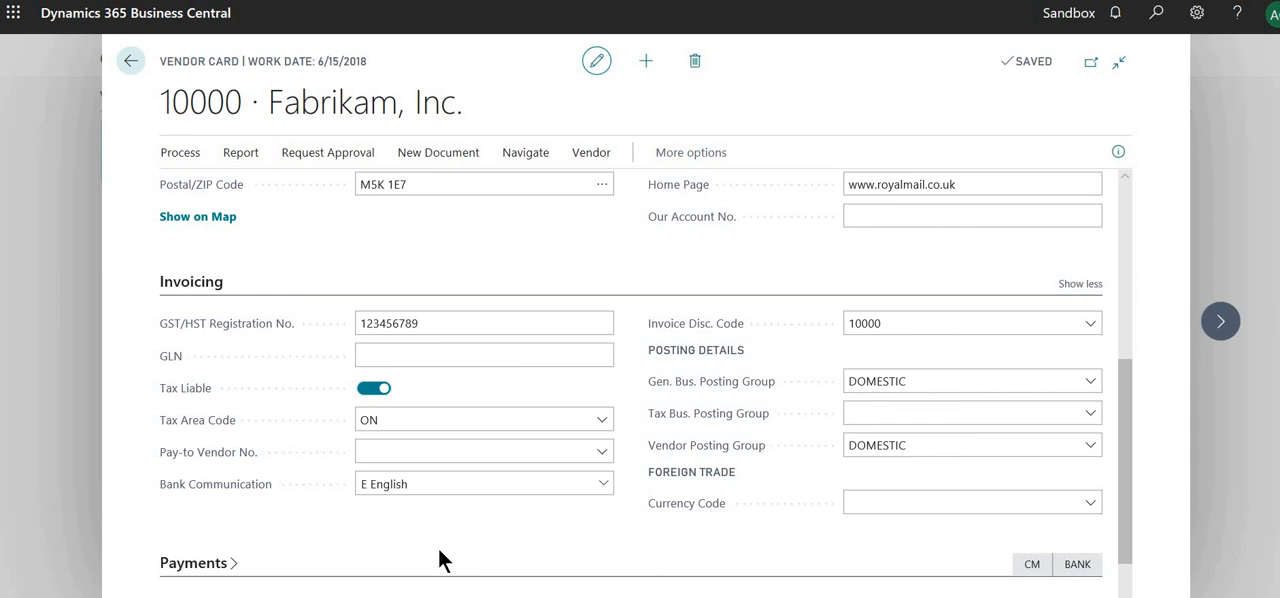
{"action": "left_click", "coordinate": [1098, 450]}
{"action": "left_click", "coordinate": [898, 520]}
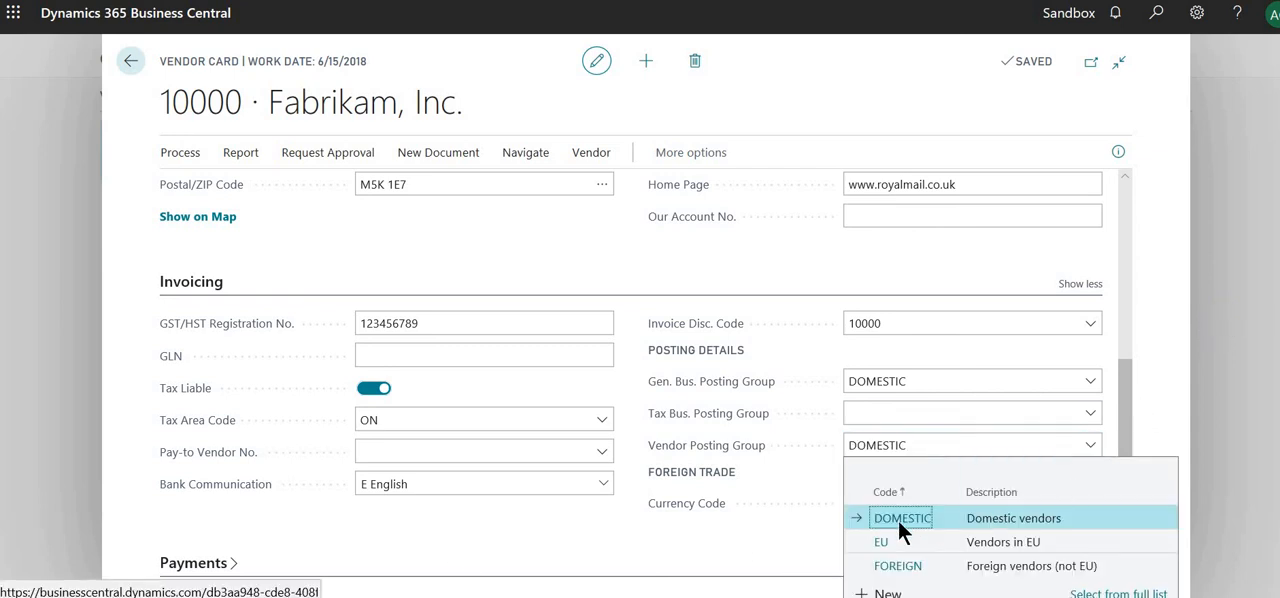